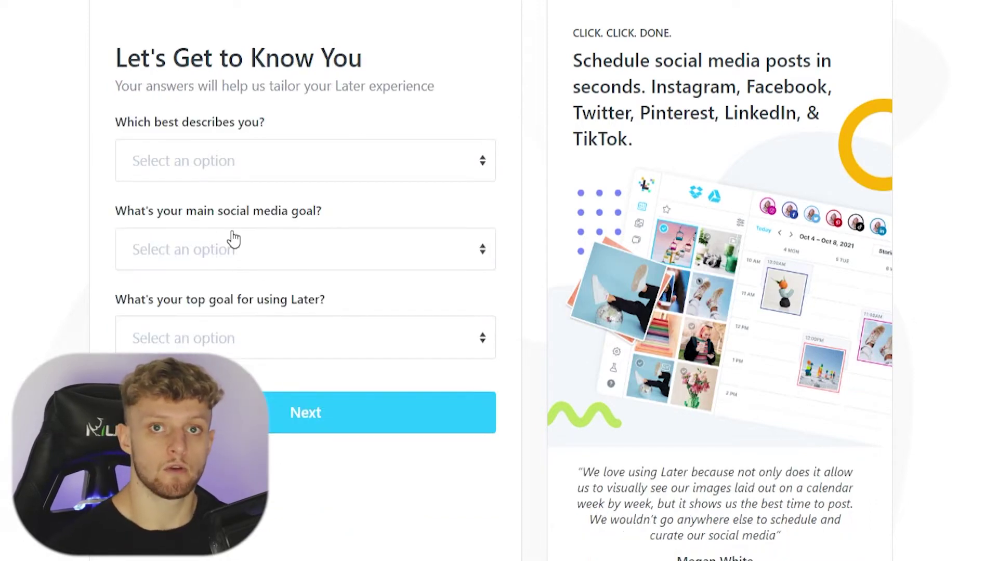
Answer the three onboarding dropdowns with Content creator or influencer, Grow follower count and Try it out, then submit
{"action": "left_click", "coordinate": [208, 166]}
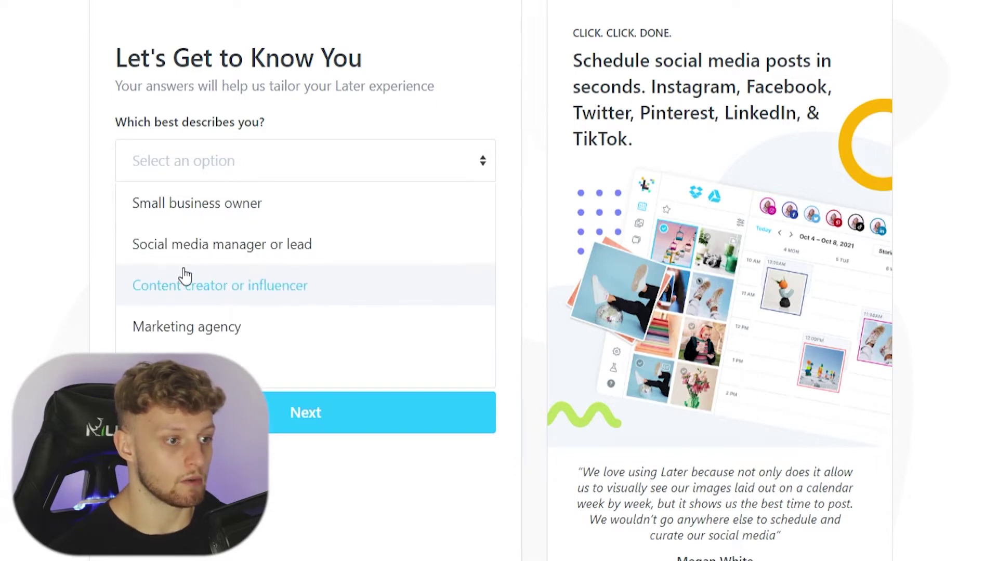
{"action": "left_click", "coordinate": [322, 292]}
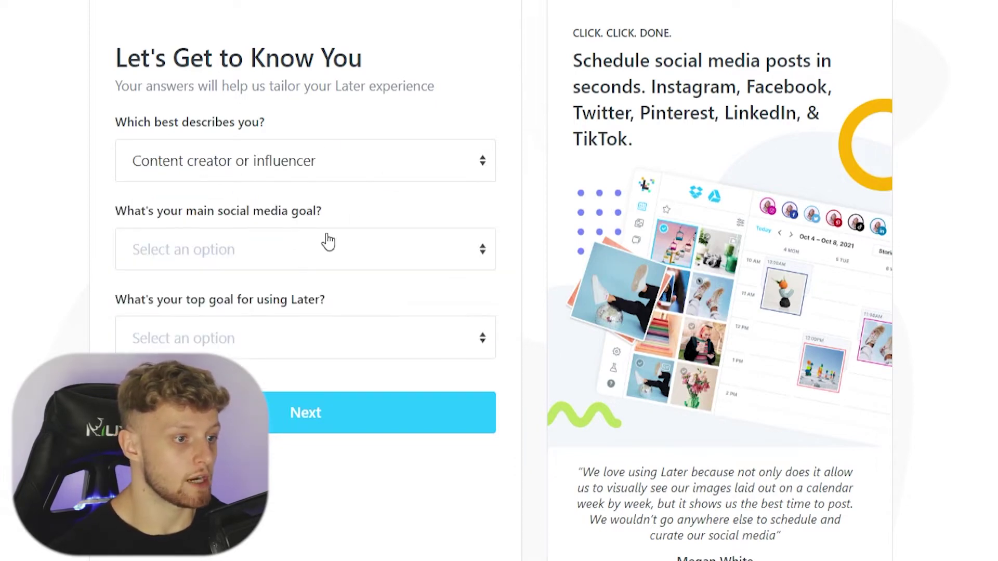
{"action": "left_click", "coordinate": [156, 250]}
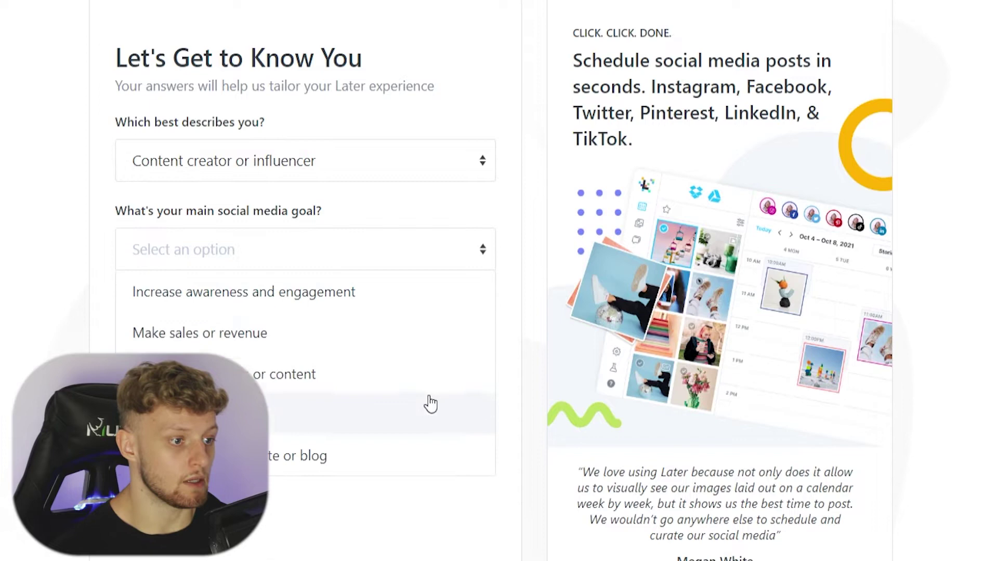
{"action": "left_click", "coordinate": [333, 435]}
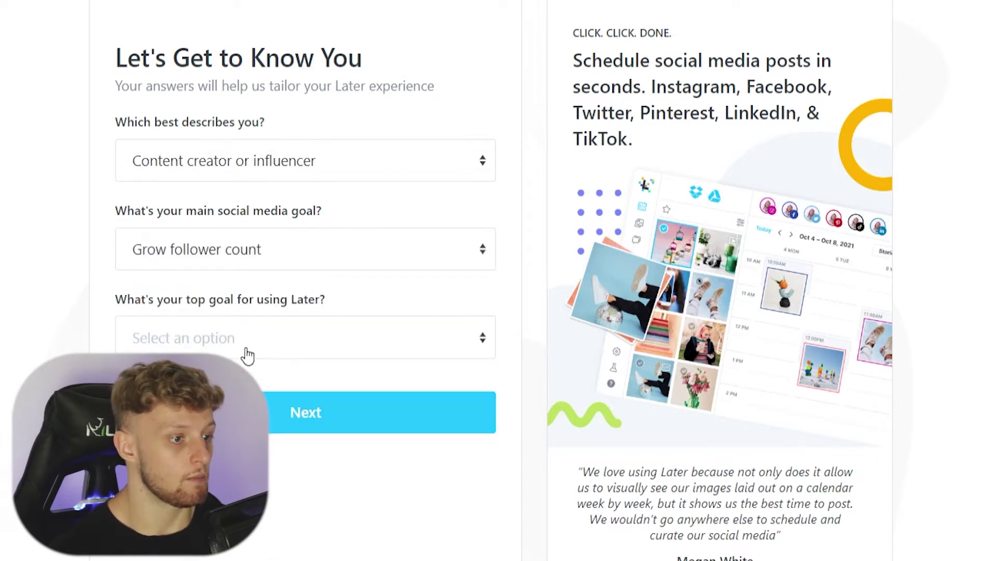
{"action": "left_click", "coordinate": [218, 348]}
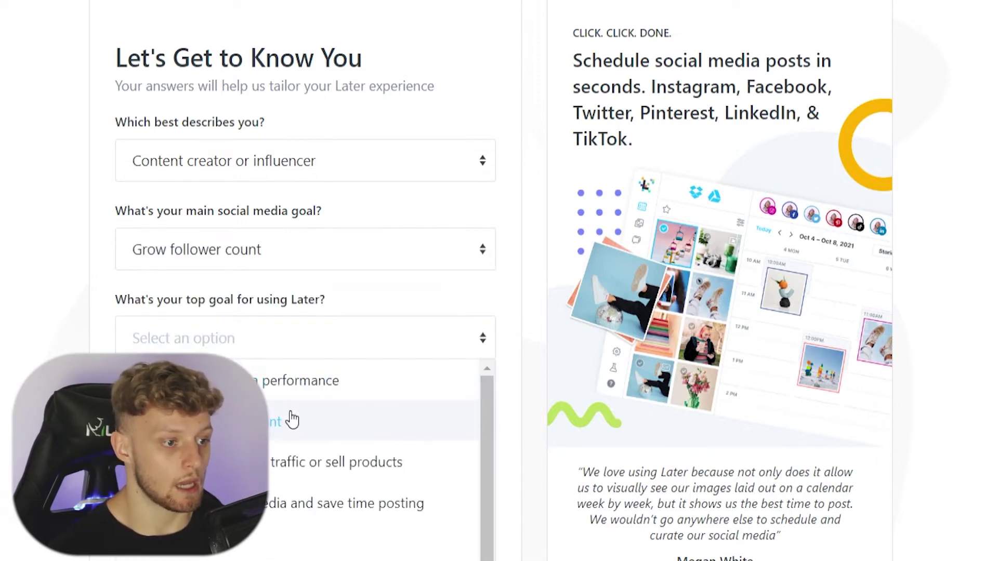
{"action": "scroll", "coordinate": [285, 415], "scroll_direction": "down", "scroll_amount": 1}
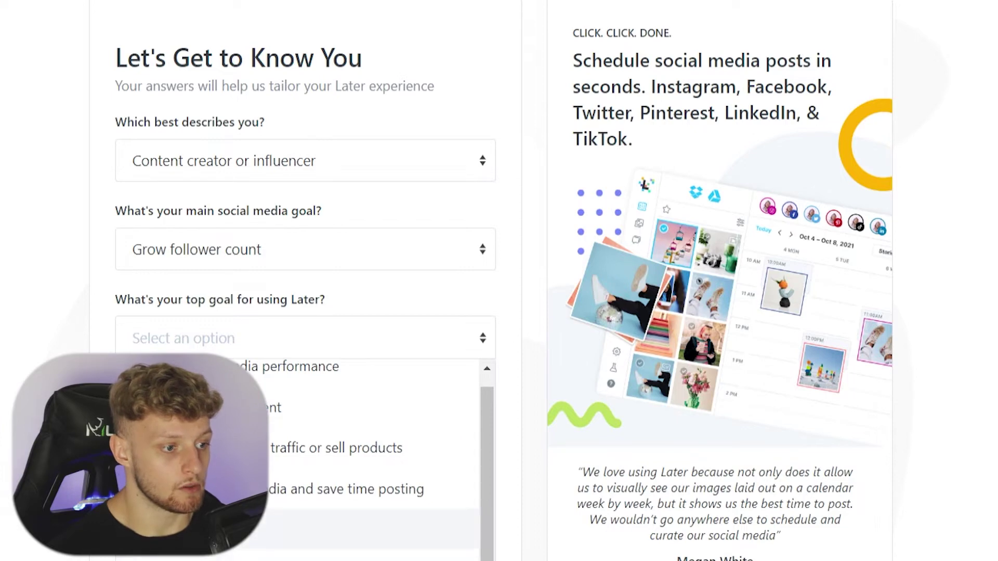
{"action": "left_click", "coordinate": [332, 527]}
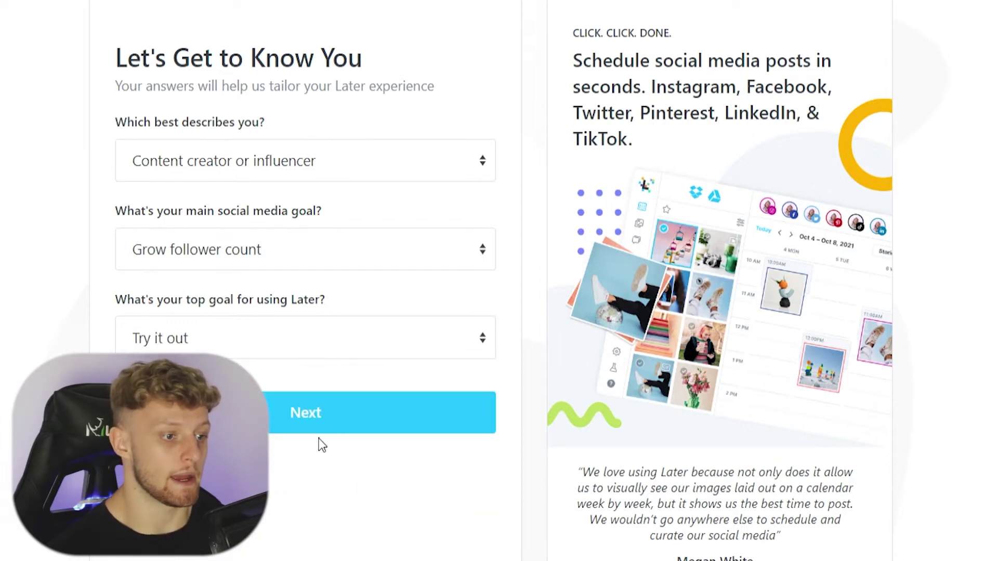
{"action": "left_click", "coordinate": [312, 424]}
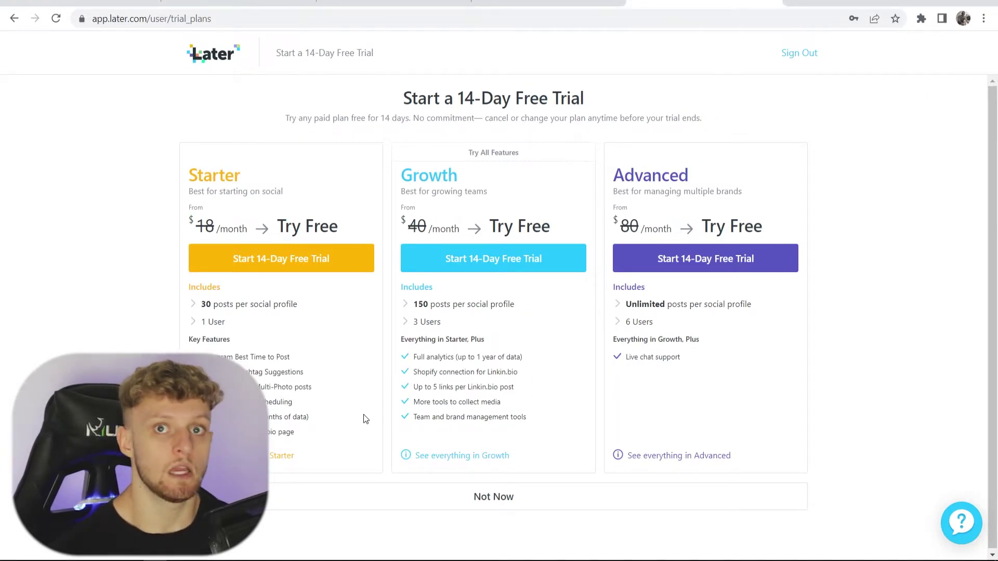
Skip the 14-Day Free Trial offer and dismiss the Connect a Social Profile prompt
{"action": "left_click", "coordinate": [459, 503]}
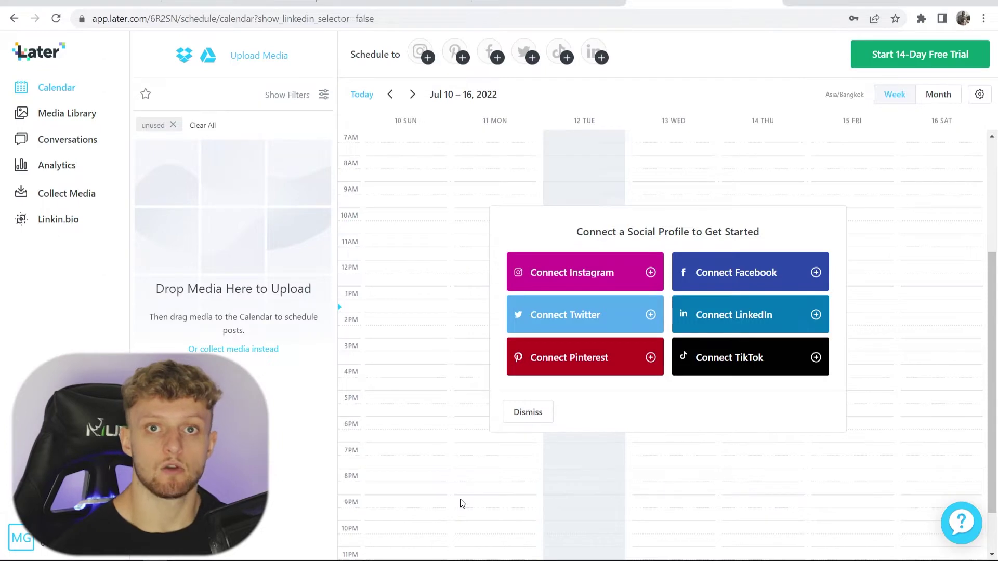
{"action": "left_click", "coordinate": [532, 413]}
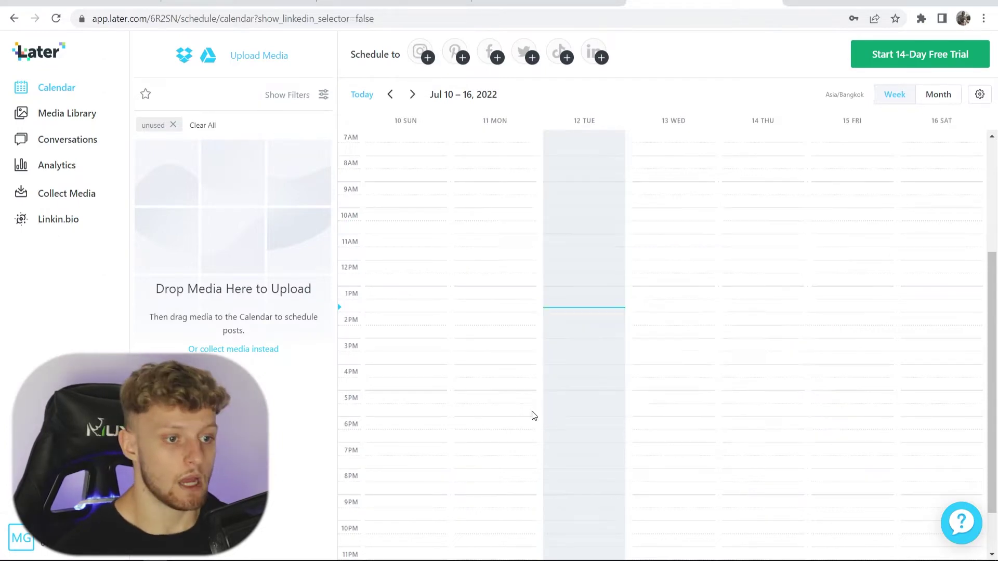
Go to the Linkin.bio section and begin adding an Instagram profile in the Instagram slot
{"action": "left_click", "coordinate": [52, 219]}
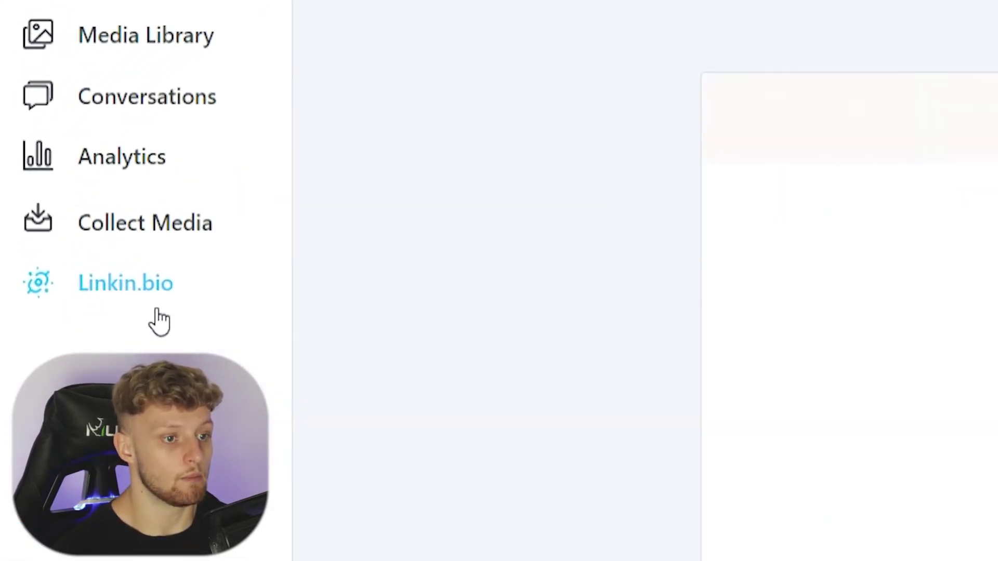
{"action": "left_click_drag", "start_coordinate": [586, 48], "coordinate": [809, 46]}
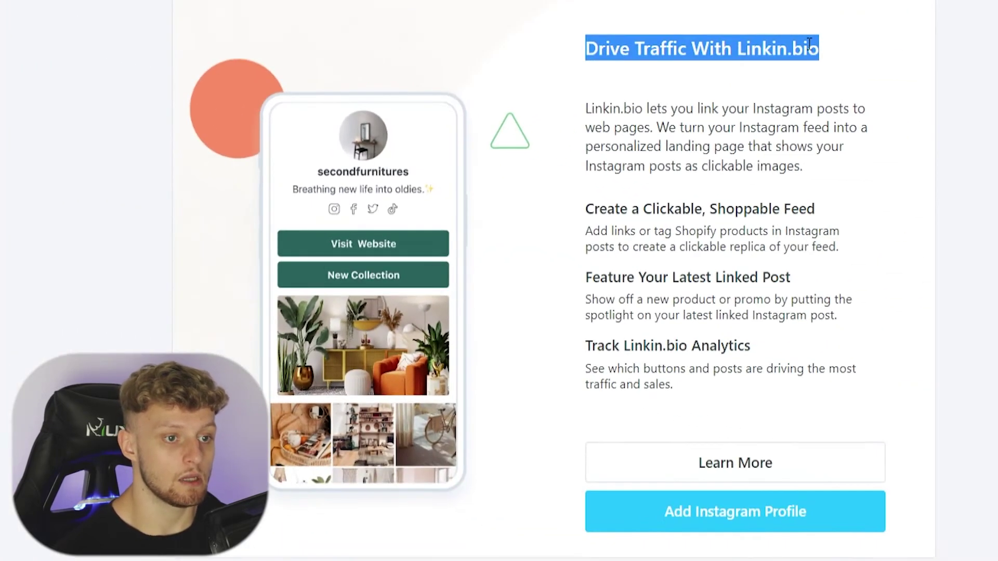
{"action": "left_click", "coordinate": [710, 41]}
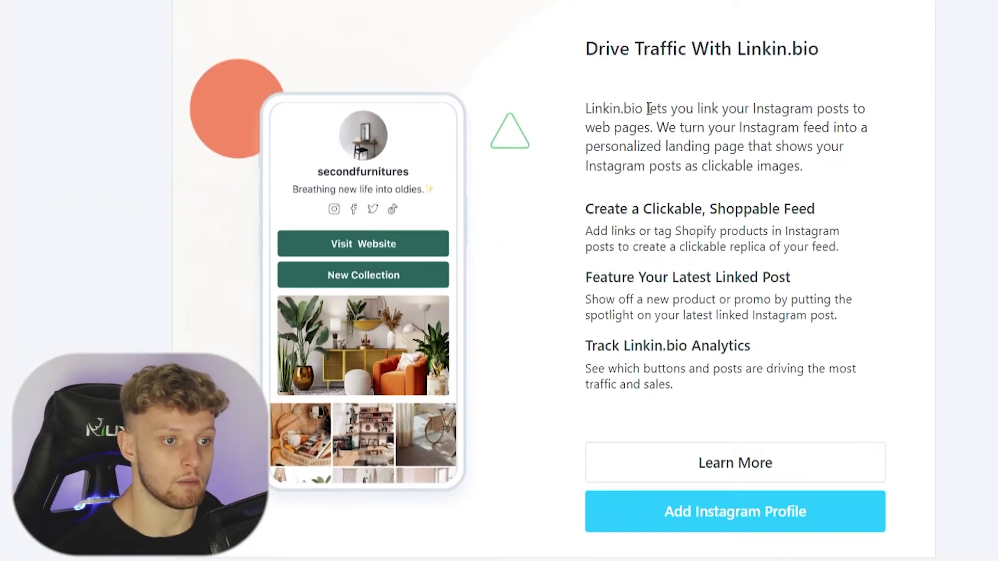
{"action": "left_click_drag", "start_coordinate": [586, 109], "coordinate": [650, 129]}
{"action": "left_click", "coordinate": [805, 171]}
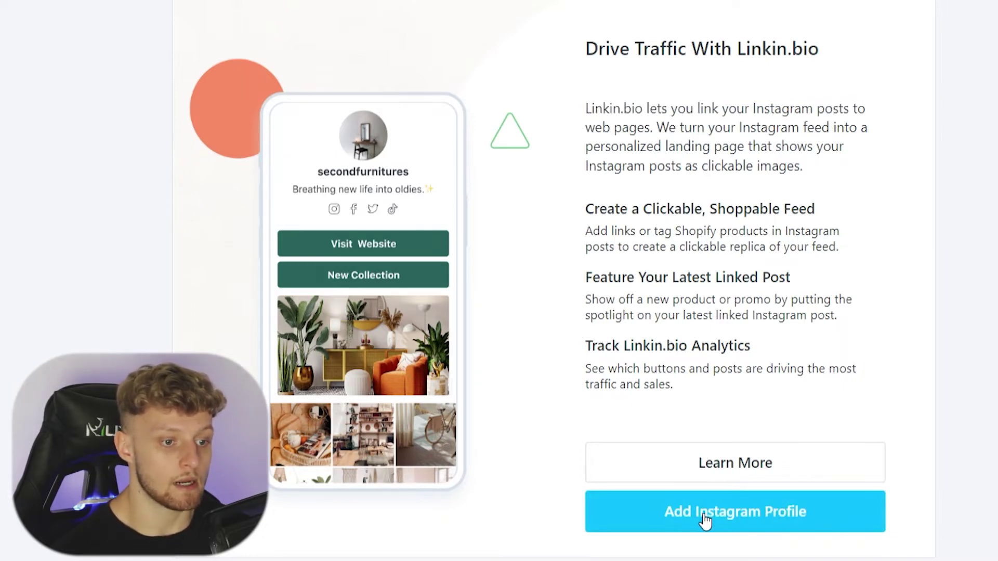
{"action": "left_click", "coordinate": [727, 513]}
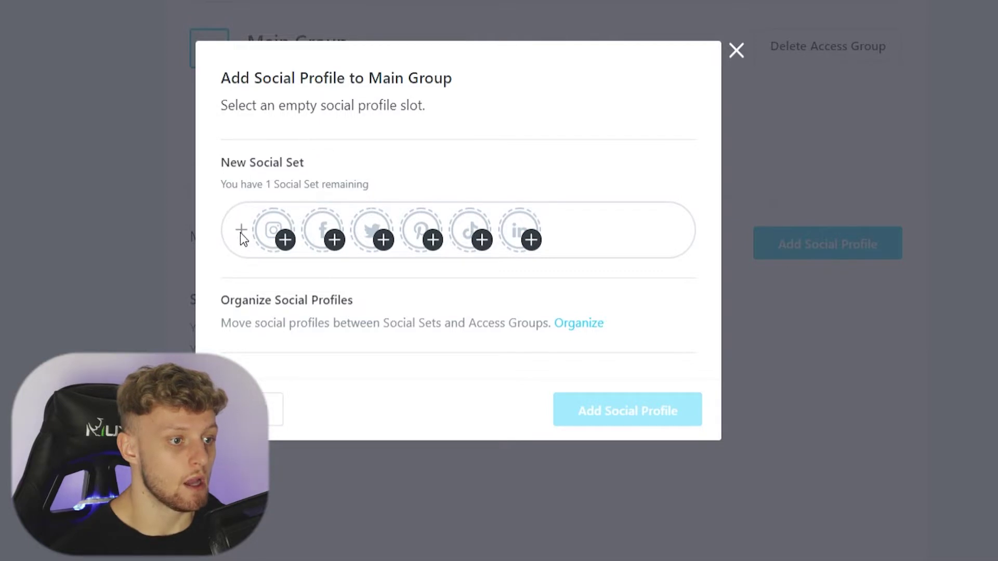
{"action": "left_click", "coordinate": [277, 244]}
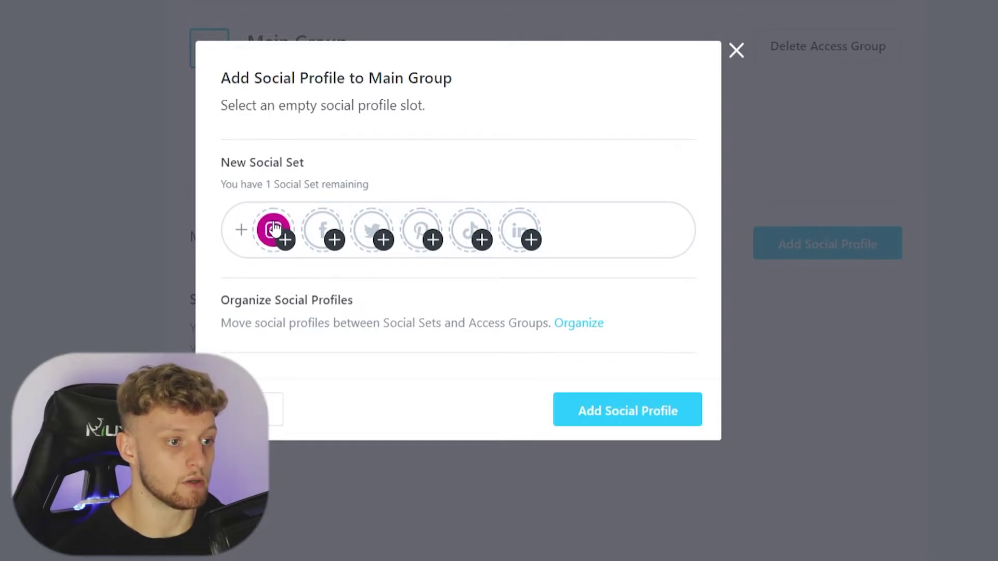
Confirm adding the Instagram profile and allow Later access on Instagram's authorization page
{"action": "left_click", "coordinate": [613, 422]}
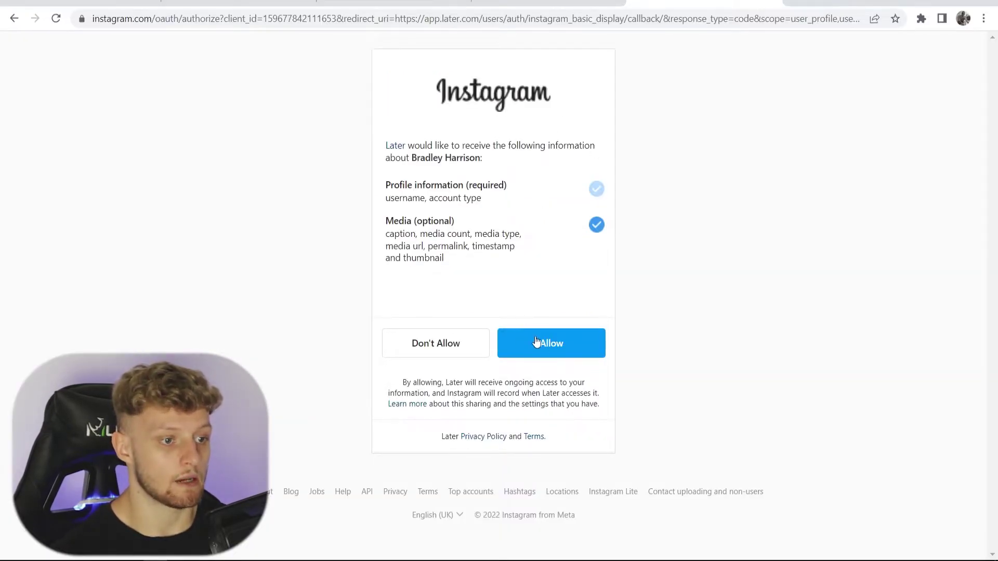
{"action": "left_click", "coordinate": [598, 349]}
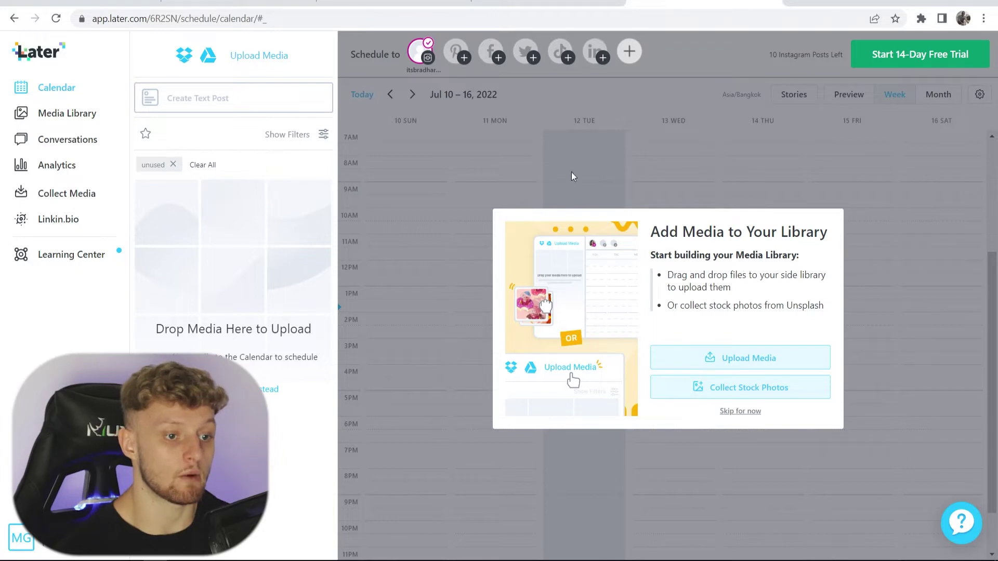
Dismiss the add-media and first-post pop-ups, then create the Linkin.bio page with the suggested username
{"action": "left_click", "coordinate": [739, 411]}
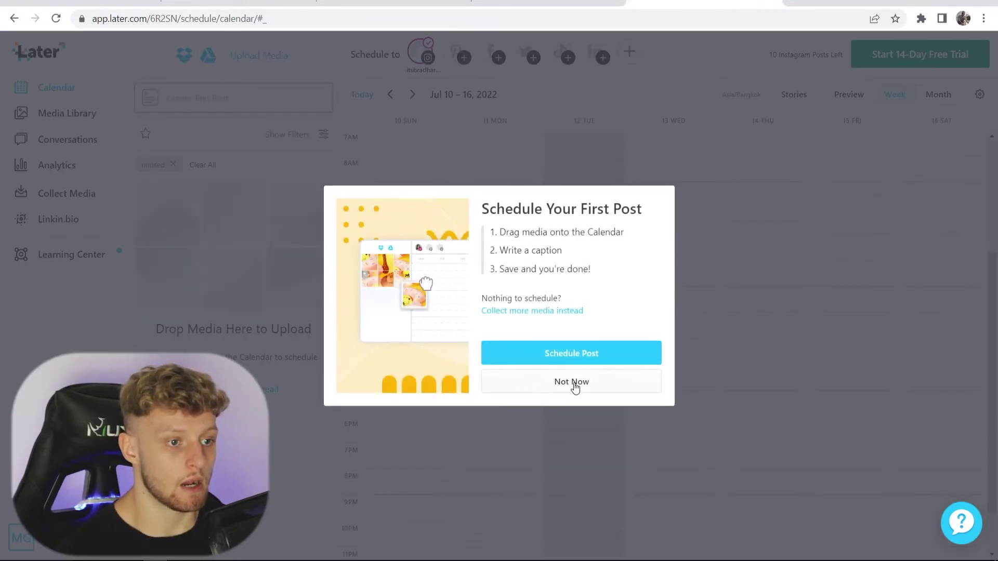
{"action": "left_click", "coordinate": [580, 389]}
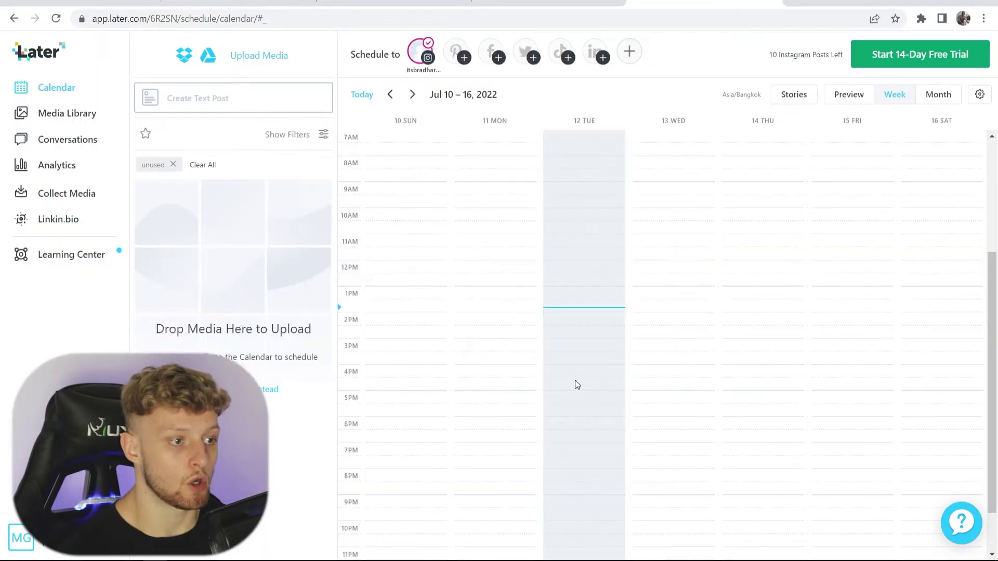
{"action": "left_click", "coordinate": [46, 221]}
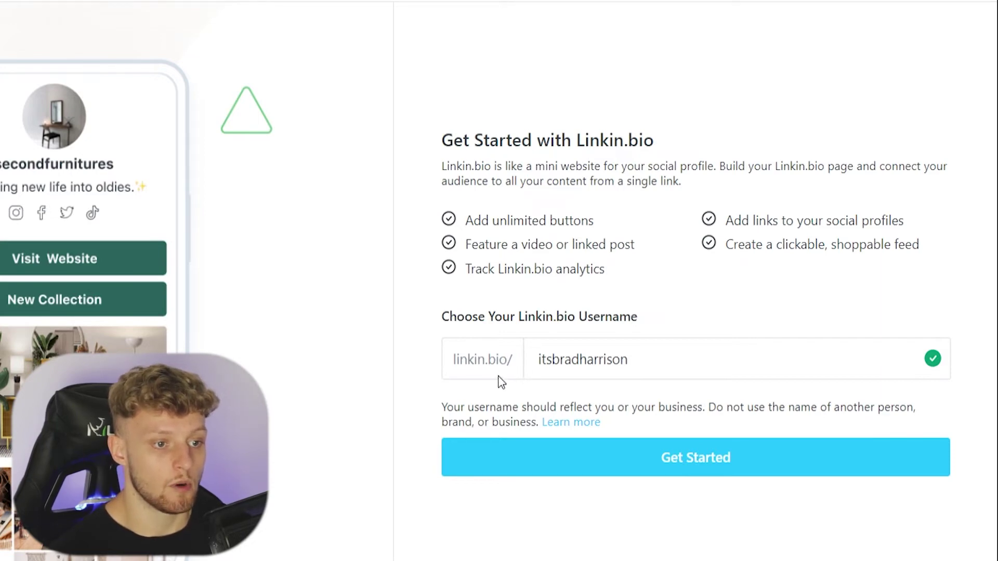
{"action": "left_click_drag", "start_coordinate": [536, 359], "coordinate": [704, 358]}
{"action": "left_click", "coordinate": [689, 353]}
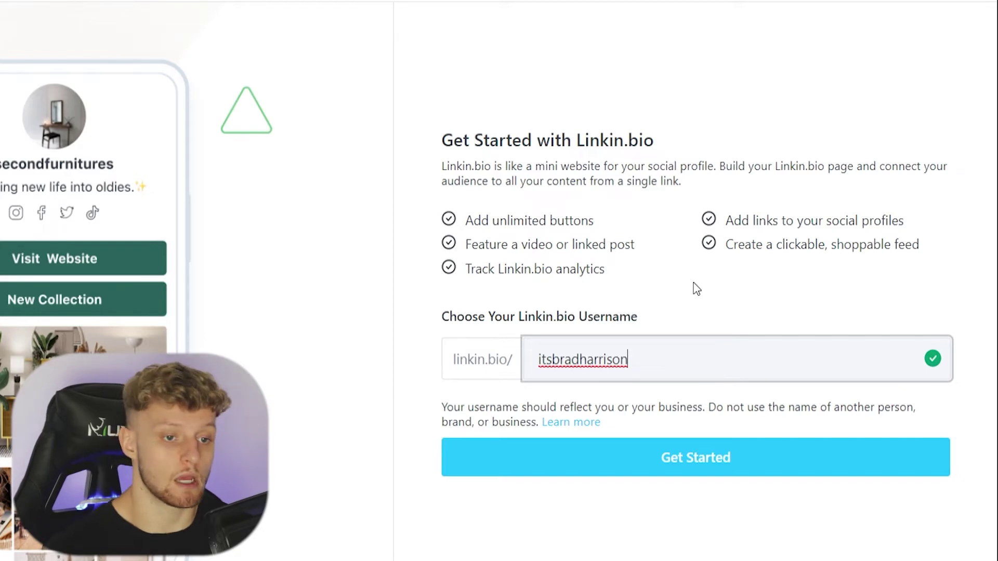
{"action": "double_click", "coordinate": [641, 362]}
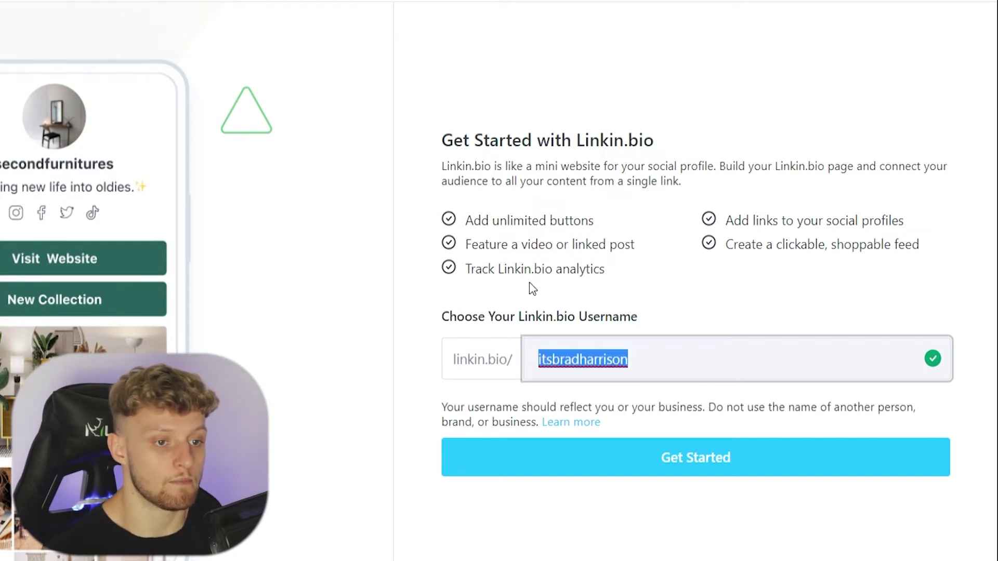
{"action": "left_click", "coordinate": [668, 467]}
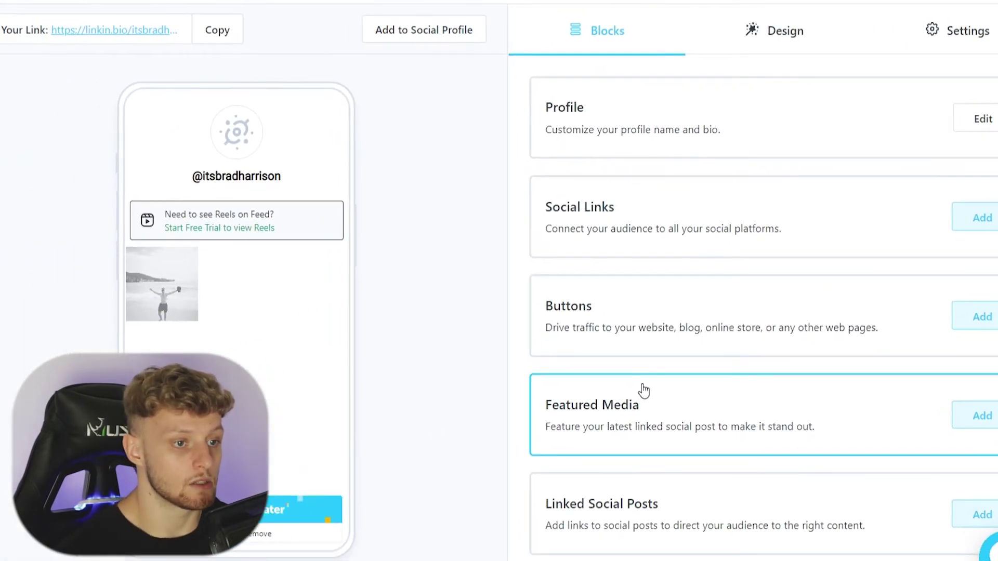
Copy the new Linkin.bio page link from the editor
{"action": "left_click", "coordinate": [217, 30]}
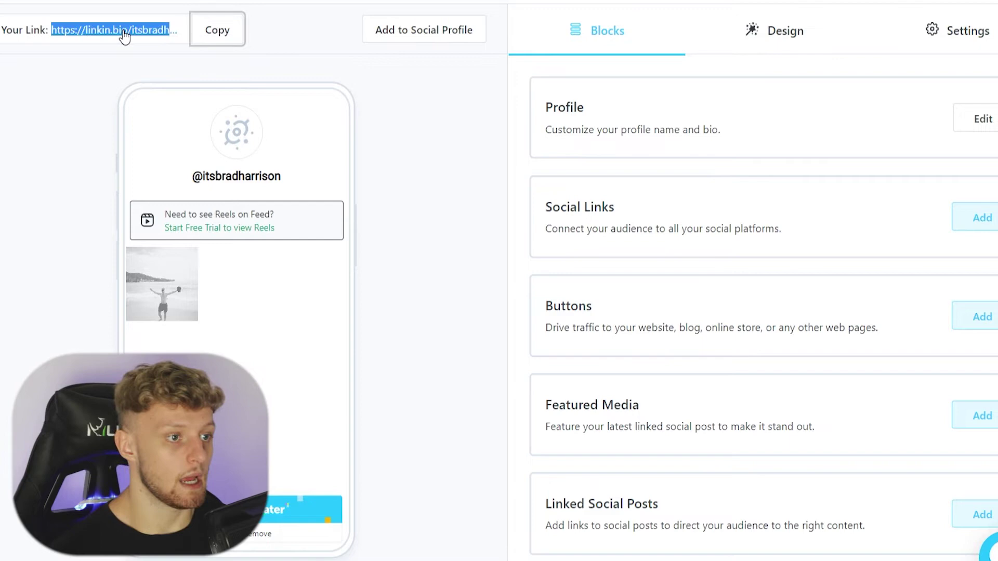
Open the copied Linkin.bio link in a new tab, see 'Nothing Here Yet', then return to Later
{"action": "left_click", "coordinate": [800, 1]}
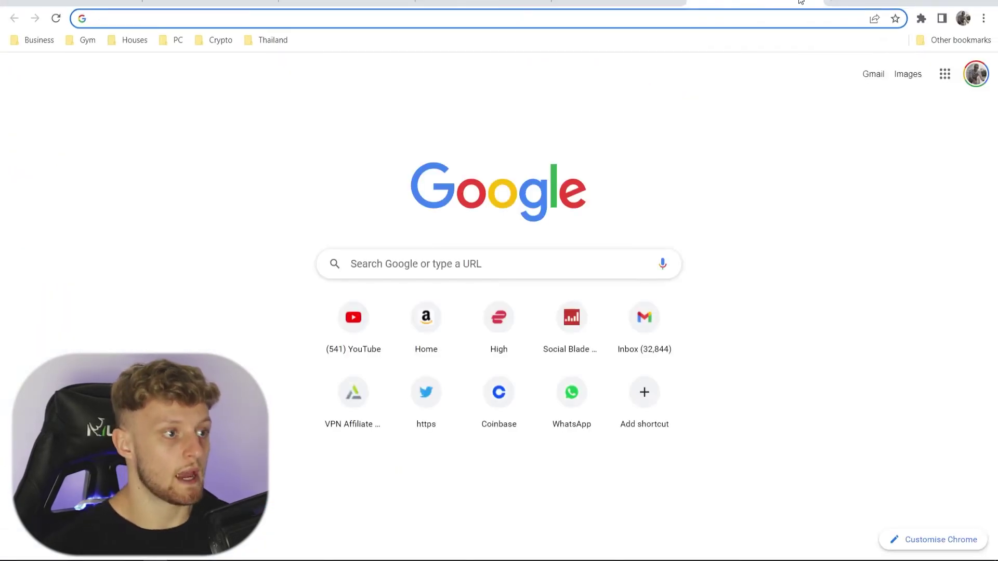
{"action": "key", "text": "ctrl+v"}
{"action": "key", "text": "ctrl+v"}
{"action": "key", "text": "ctrl+a"}
{"action": "key", "text": "ctrl+v"}
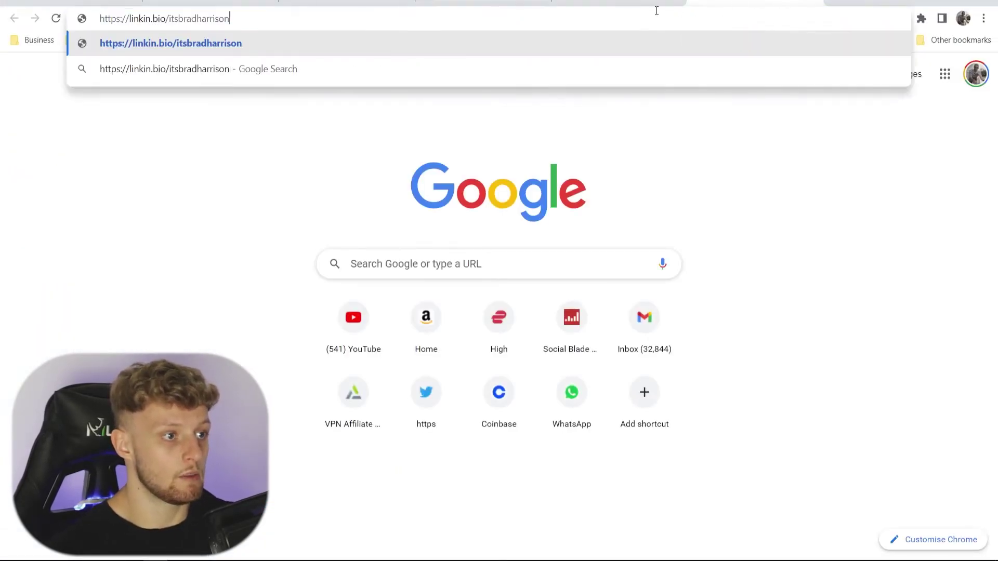
{"action": "key", "text": "Return"}
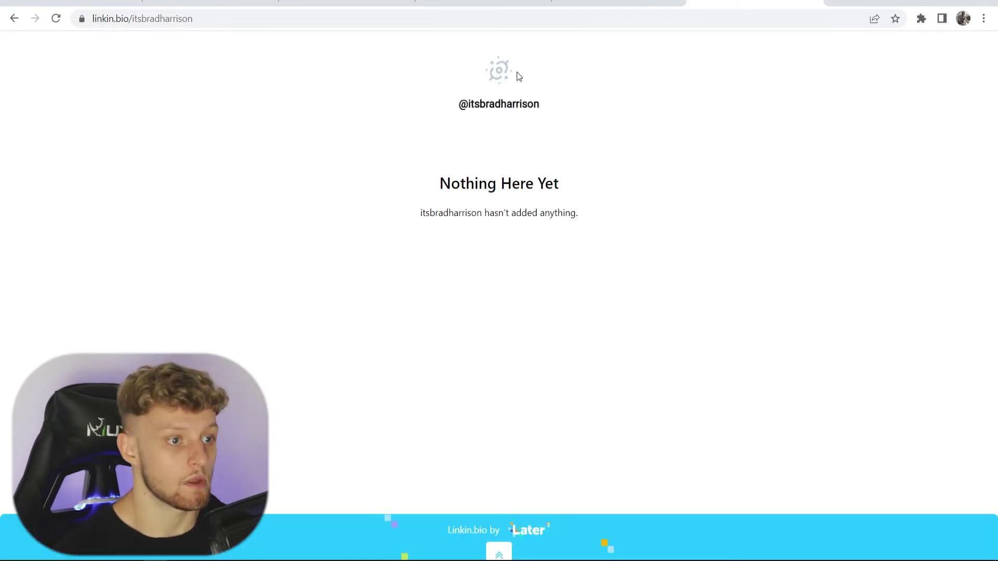
{"action": "left_click_drag", "start_coordinate": [613, 236], "coordinate": [445, 180]}
{"action": "left_click", "coordinate": [445, 174]}
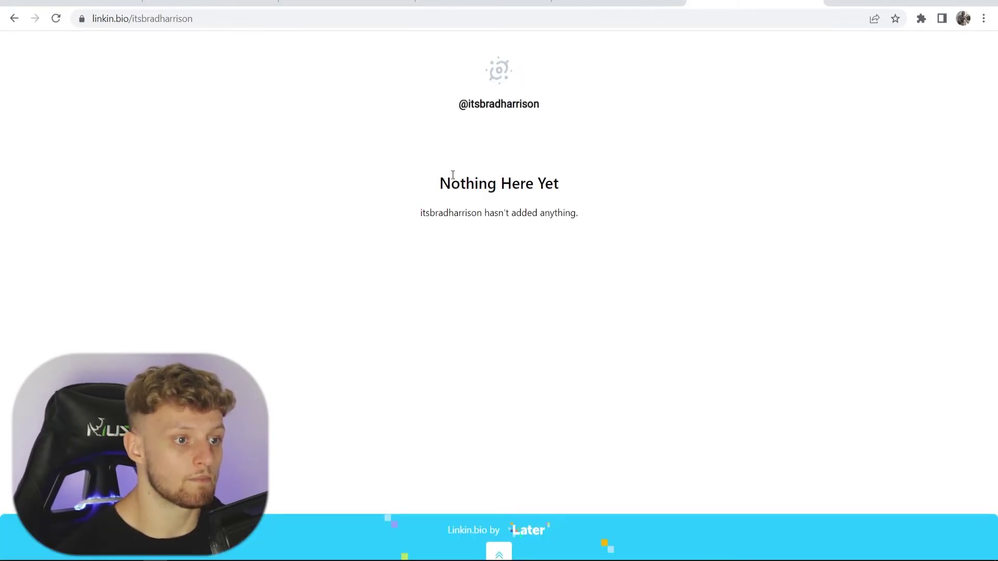
{"action": "left_click", "coordinate": [619, 3]}
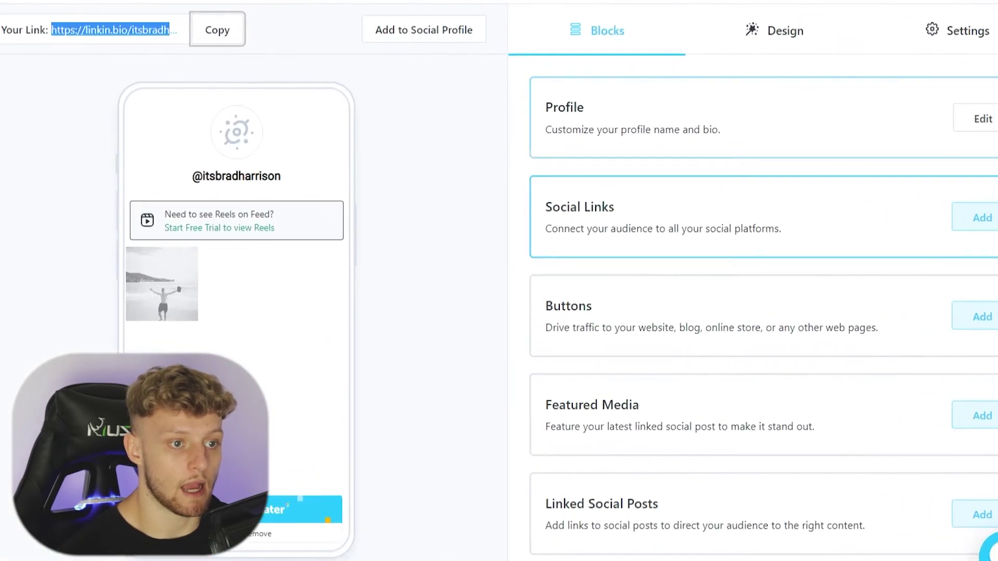
Paste a bio sentence about making YouTube videos into the Profile block's Bio field
{"action": "left_click", "coordinate": [983, 119]}
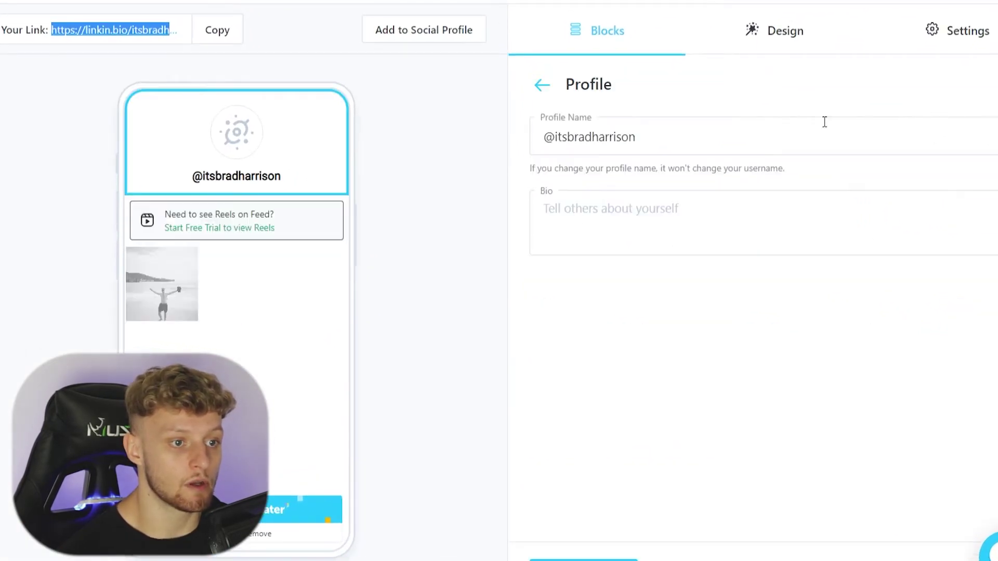
{"action": "left_click", "coordinate": [611, 224]}
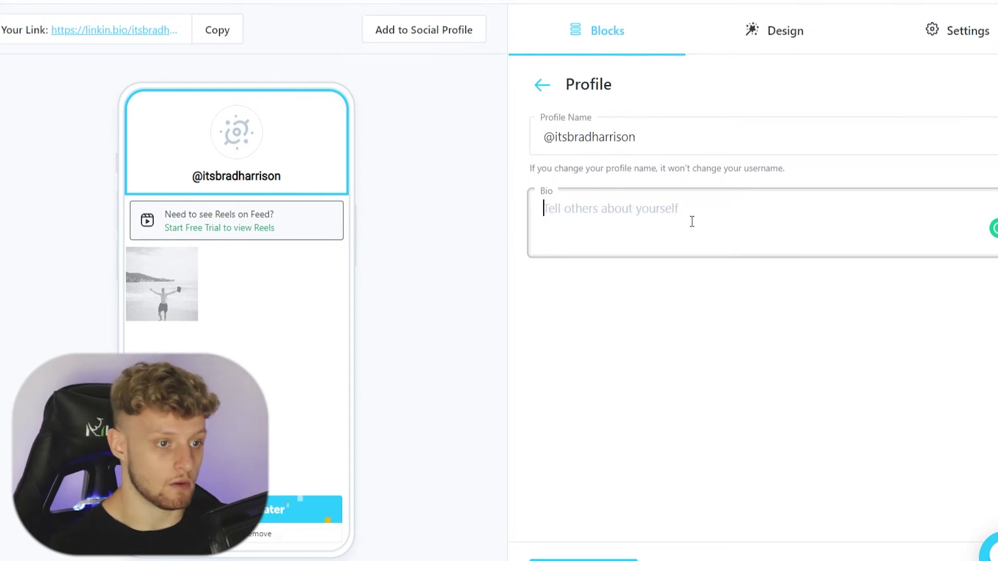
{"action": "key", "text": "ctrl+v"}
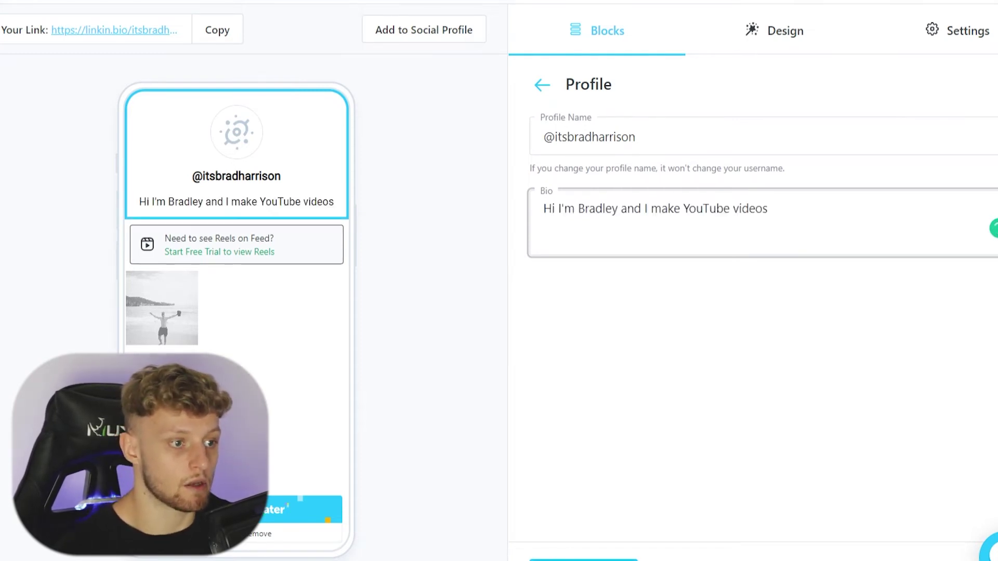
{"action": "left_click", "coordinate": [412, 291]}
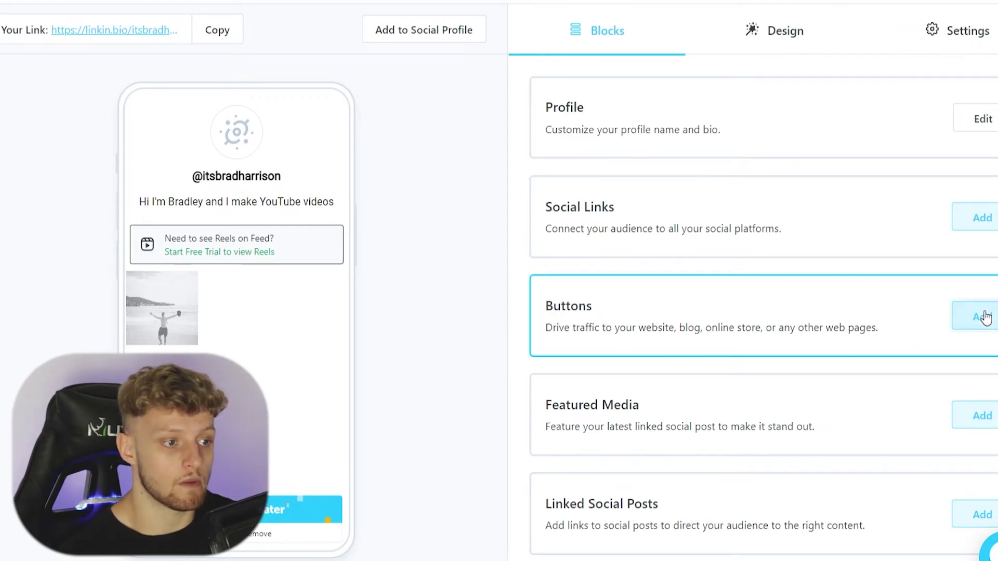
{"action": "left_click", "coordinate": [985, 317]}
{"action": "left_click", "coordinate": [787, 235]}
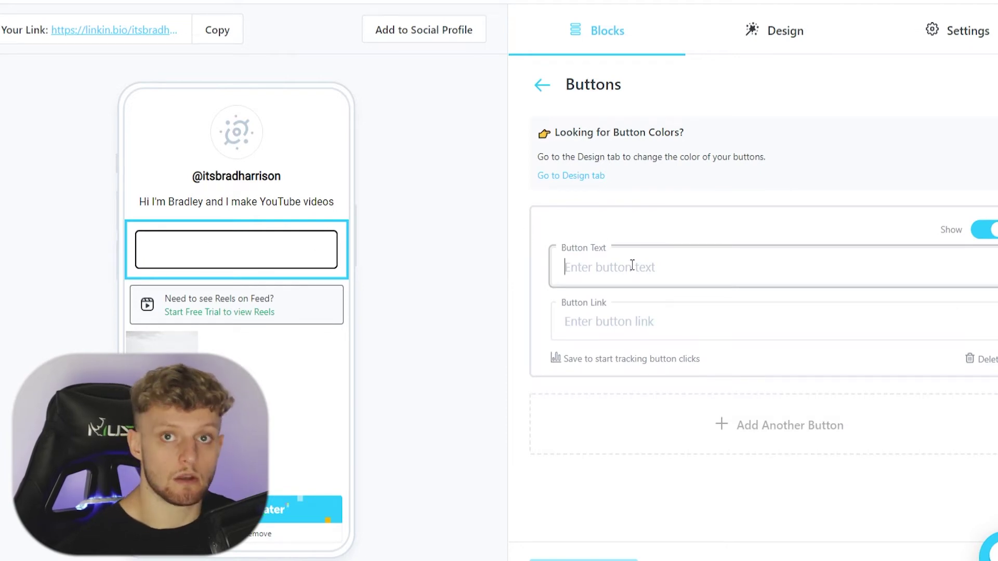
{"action": "type", "text": "Twitter"}
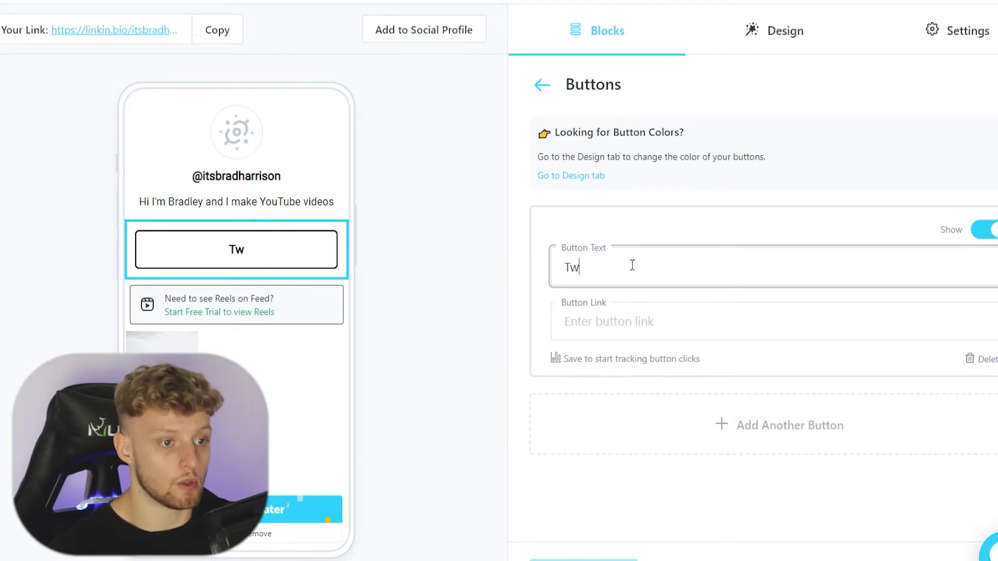
{"action": "double_click", "coordinate": [634, 271]}
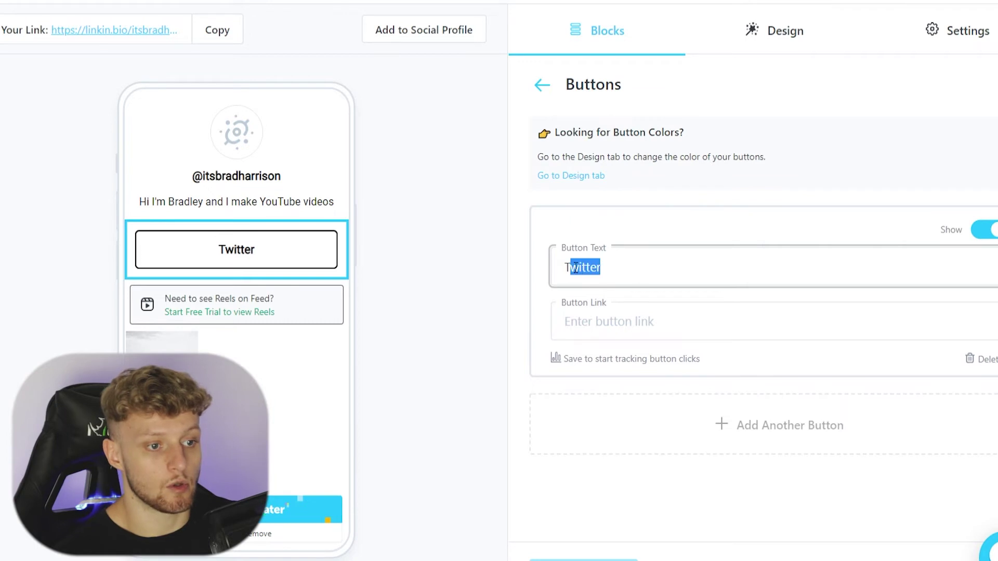
{"action": "left_click", "coordinate": [608, 268]}
{"action": "double_click", "coordinate": [589, 276]}
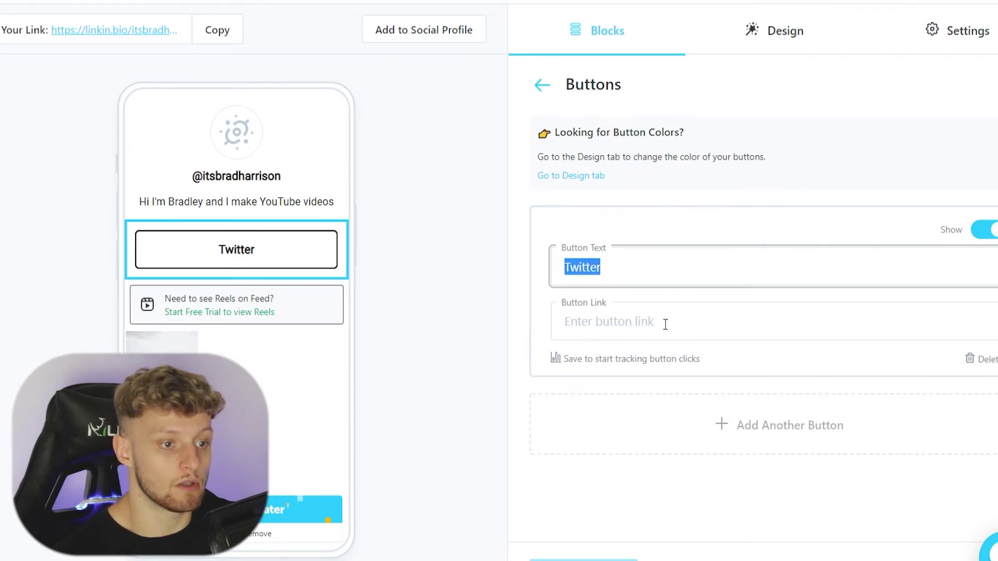
{"action": "left_click", "coordinate": [688, 321]}
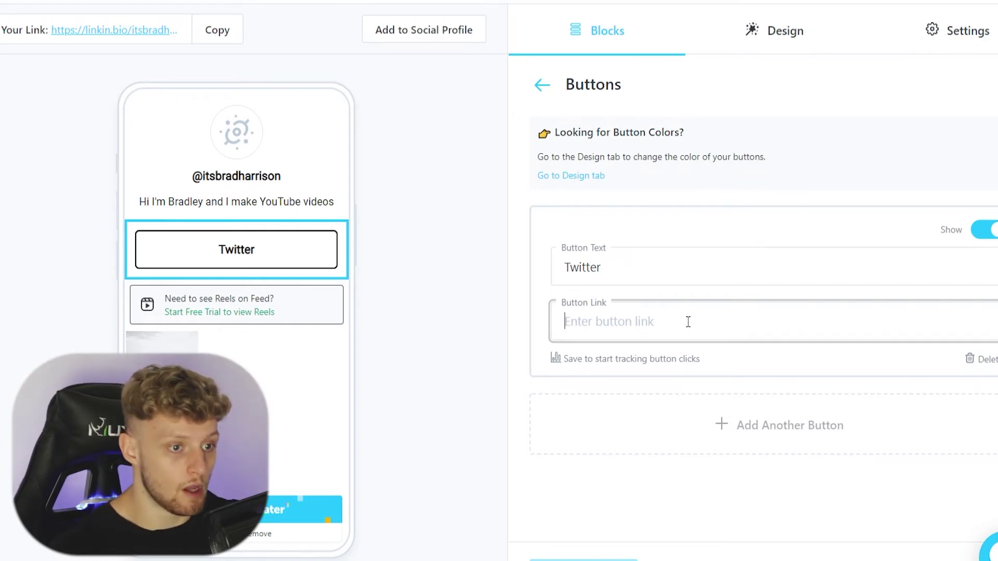
{"action": "type", "text": "http"}
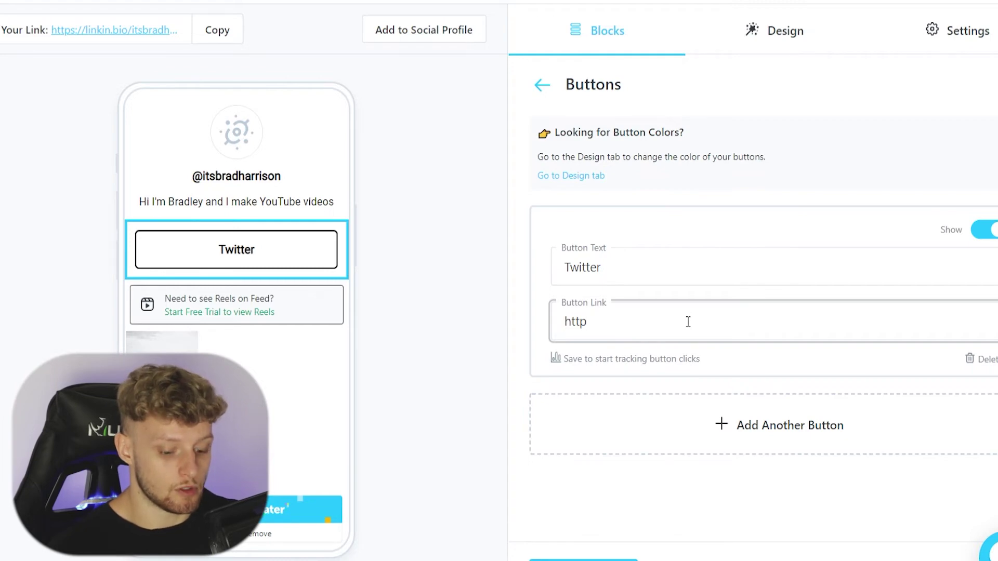
{"action": "type", "text": "://ww"}
{"action": "type", "text": "w.twitter.com"}
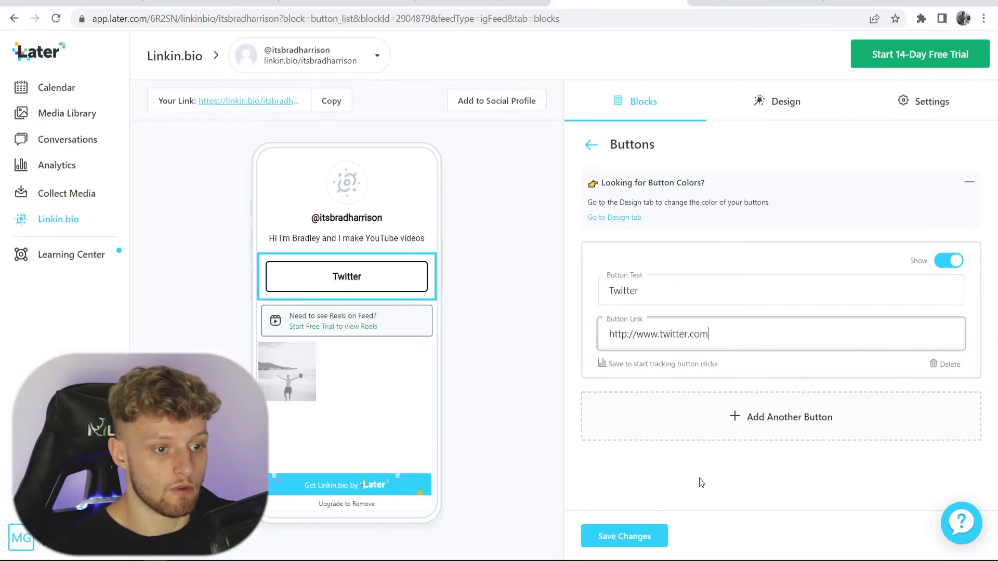
{"action": "left_click", "coordinate": [643, 532]}
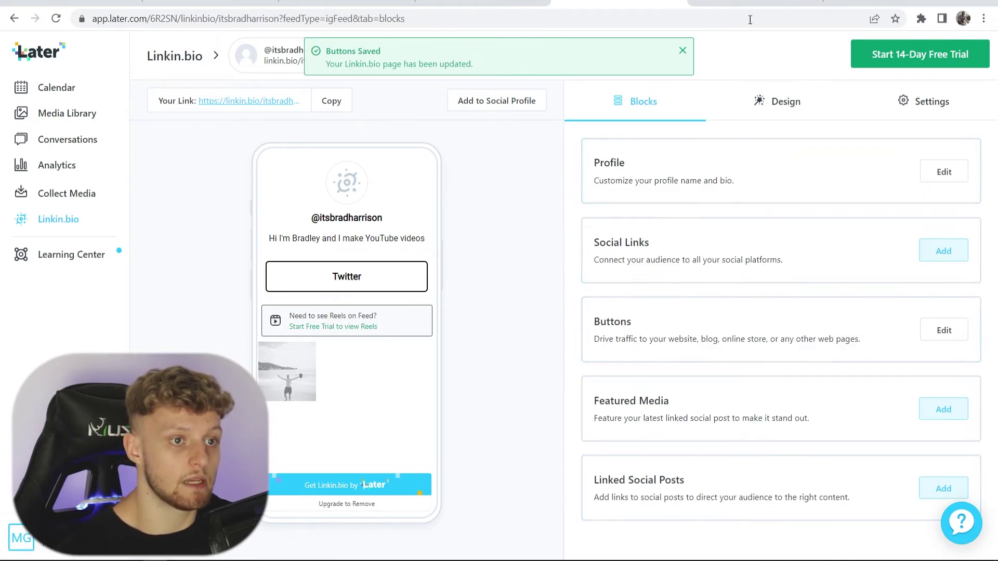
Refresh the live linkin.bio tab to display the new bio and Twitter button
{"action": "left_click", "coordinate": [750, 3]}
{"action": "left_click", "coordinate": [57, 20]}
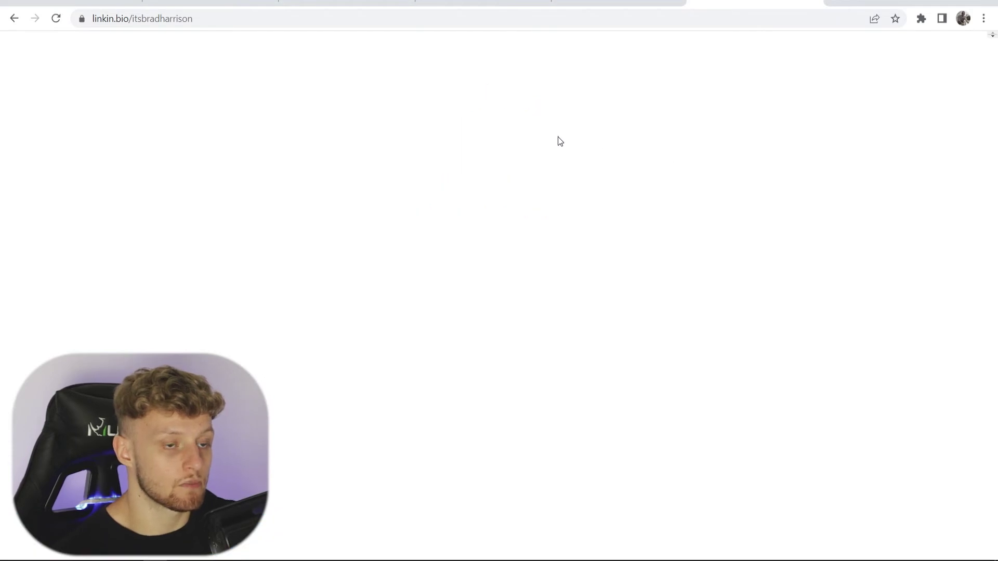
{"action": "left_click_drag", "start_coordinate": [447, 105], "coordinate": [553, 104]}
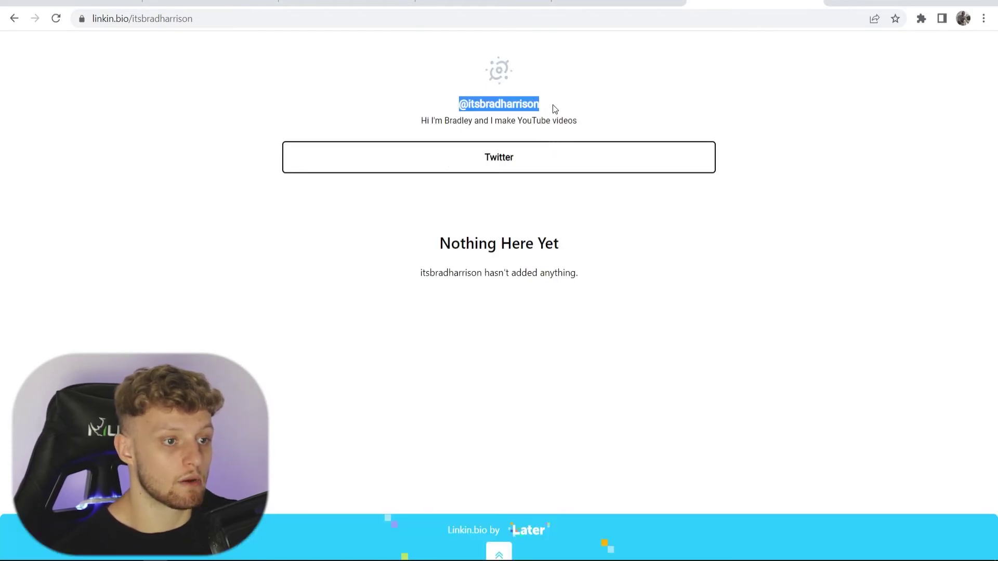
{"action": "left_click", "coordinate": [553, 105]}
Test the live page's Twitter button, which opens the Twitter home page, then go back
{"action": "left_click", "coordinate": [502, 157]}
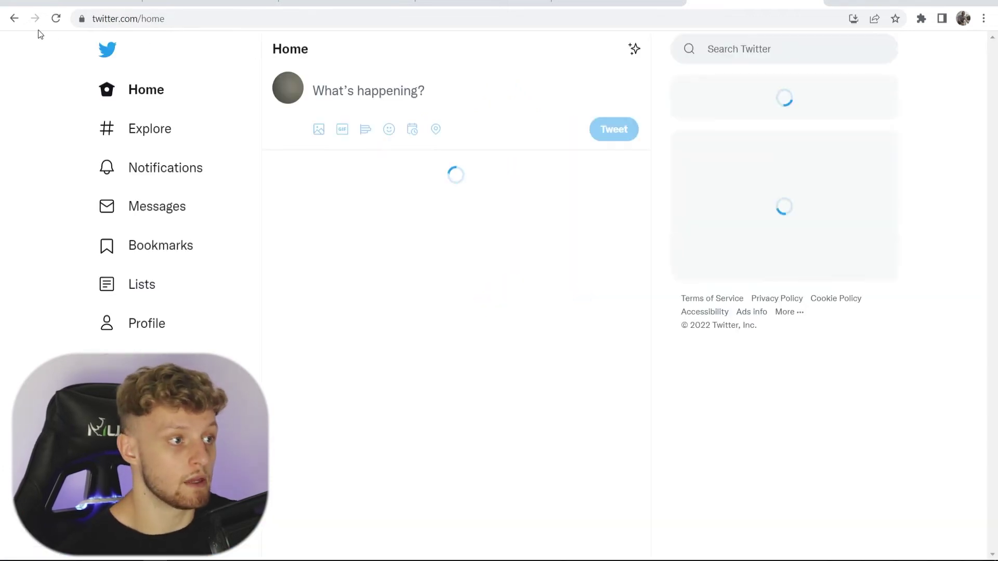
{"action": "left_click", "coordinate": [14, 18]}
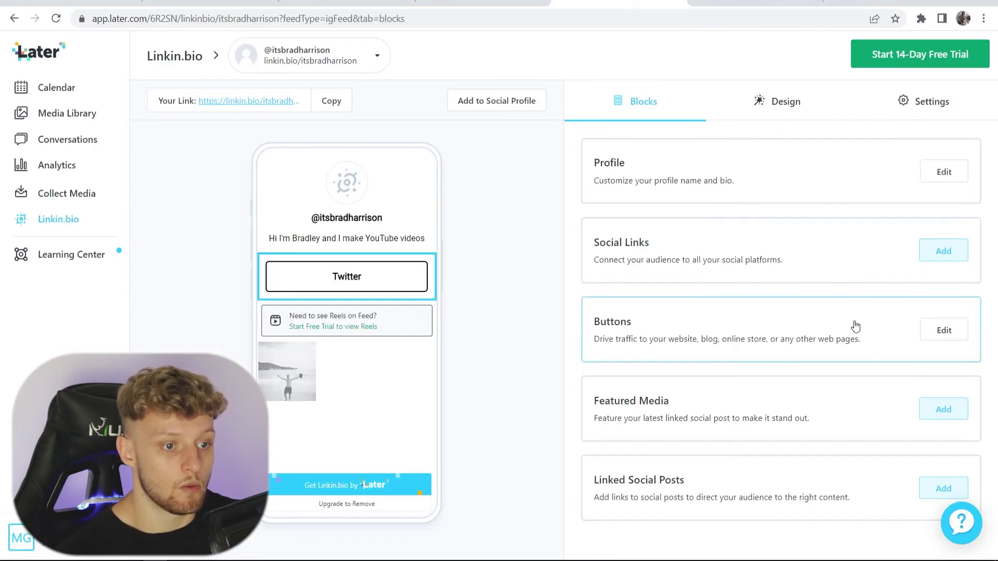
{"action": "left_click", "coordinate": [972, 318]}
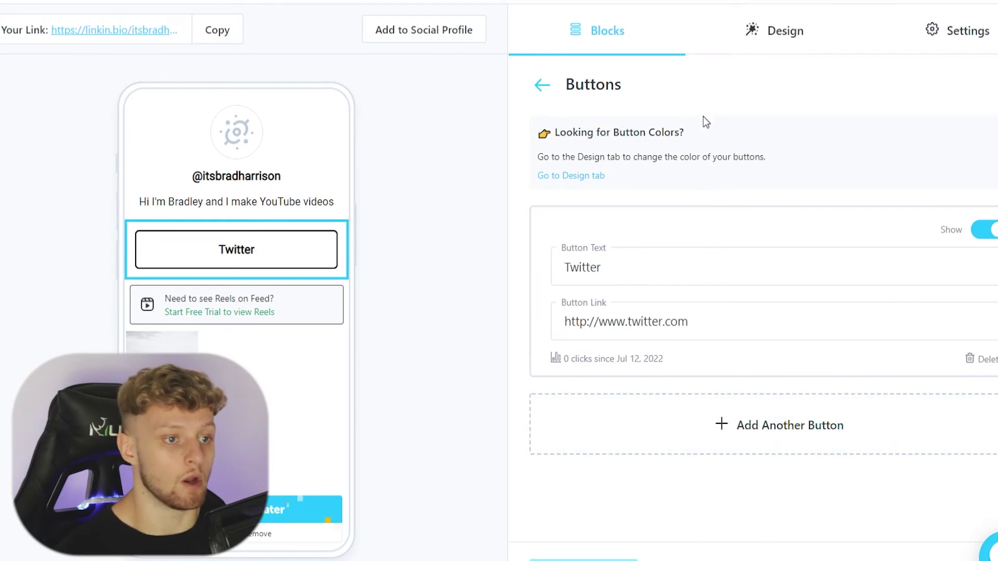
{"action": "left_click", "coordinate": [814, 31]}
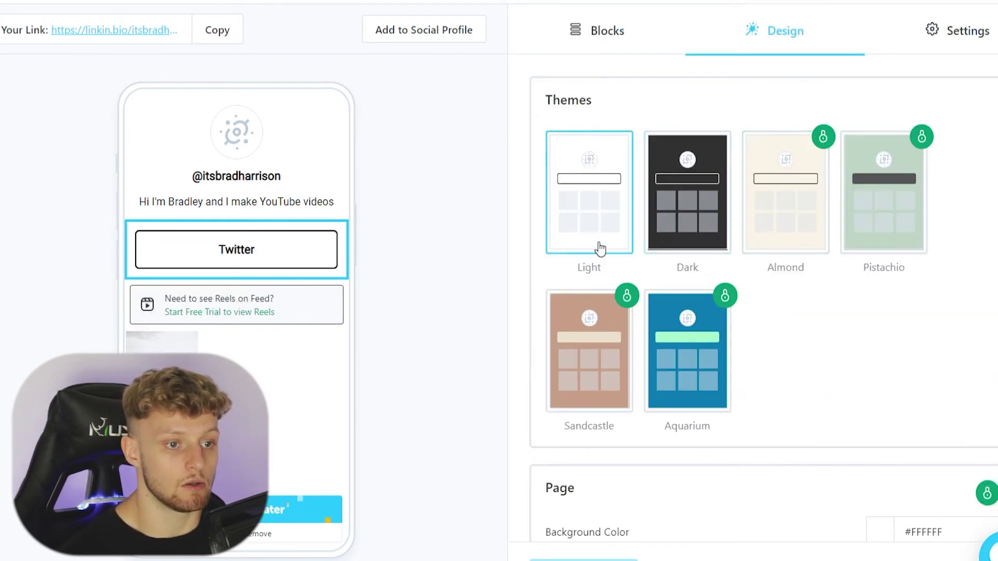
{"action": "left_click", "coordinate": [692, 240]}
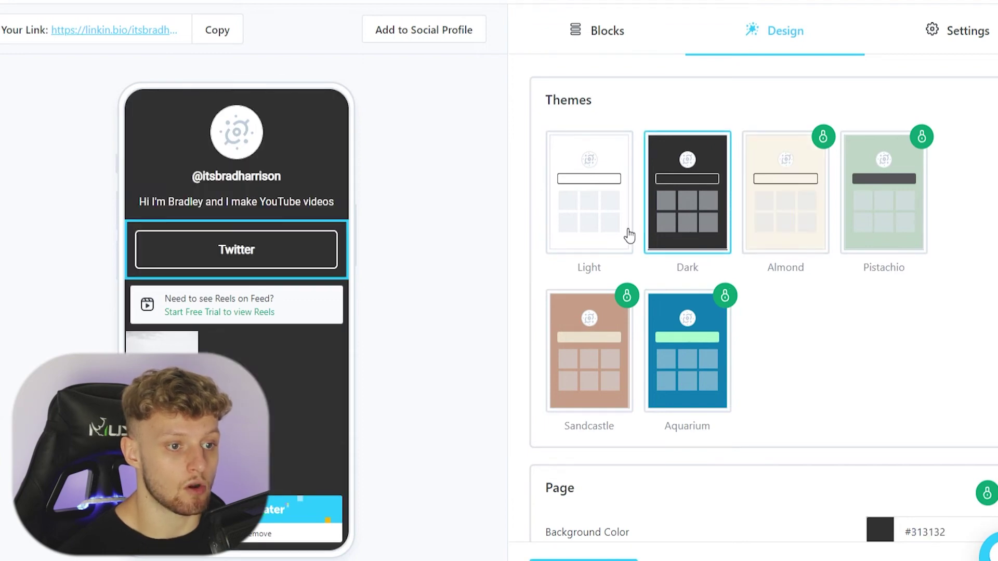
{"action": "left_click", "coordinate": [628, 237]}
{"action": "left_click", "coordinate": [688, 333]}
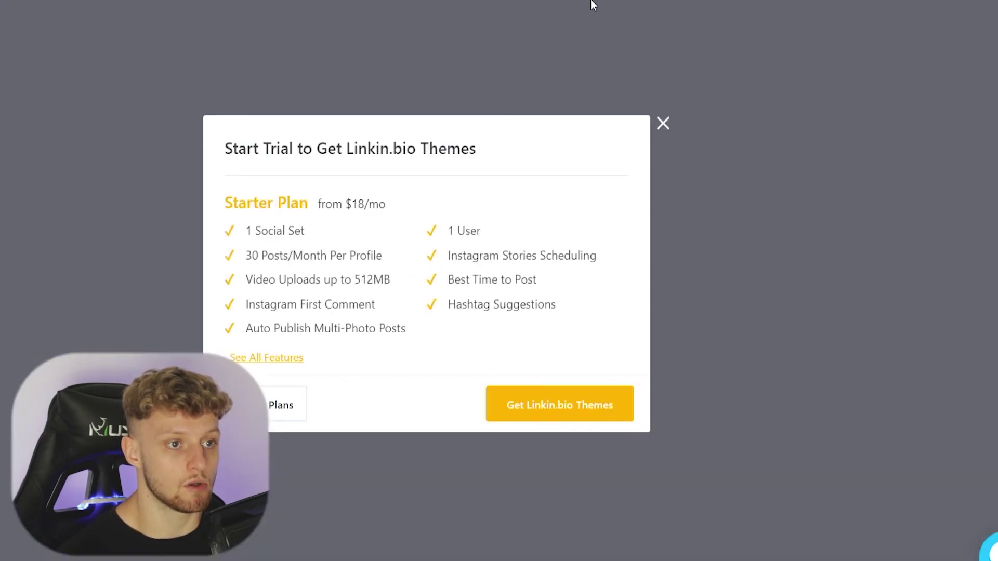
{"action": "left_click_drag", "start_coordinate": [219, 158], "coordinate": [503, 145]}
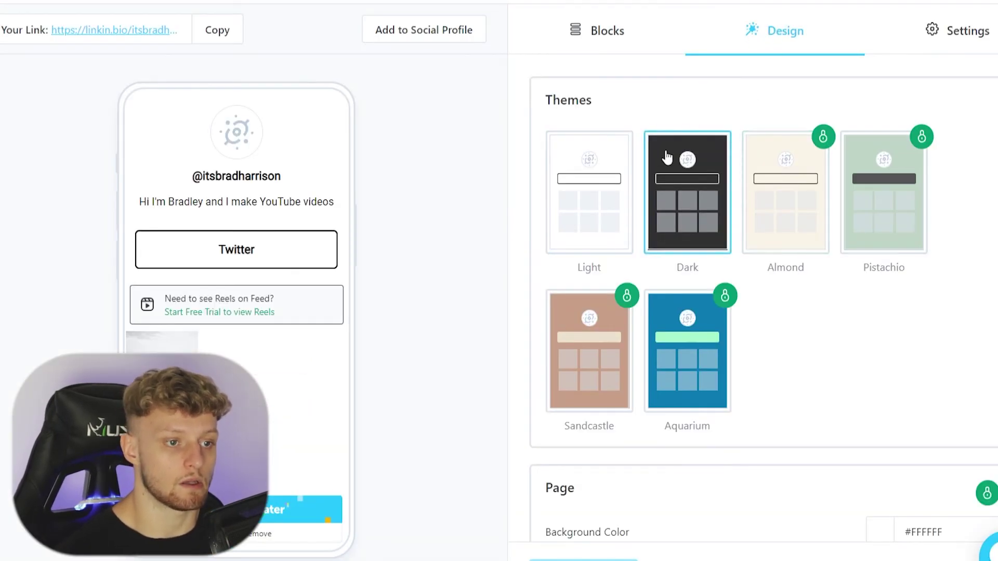
{"action": "scroll", "coordinate": [966, 343], "scroll_direction": "down", "scroll_amount": 5}
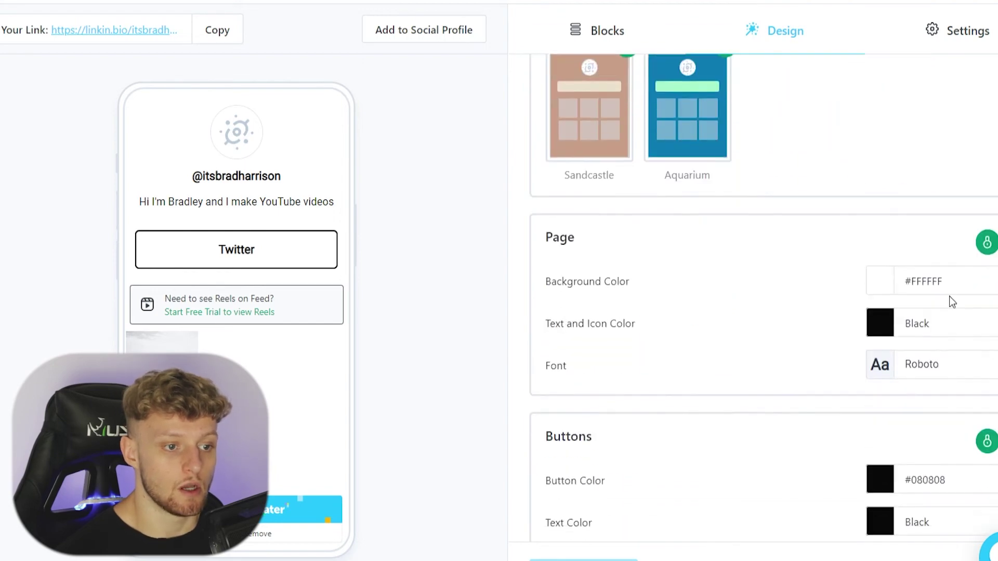
{"action": "scroll", "coordinate": [639, 374], "scroll_direction": "down", "scroll_amount": 2}
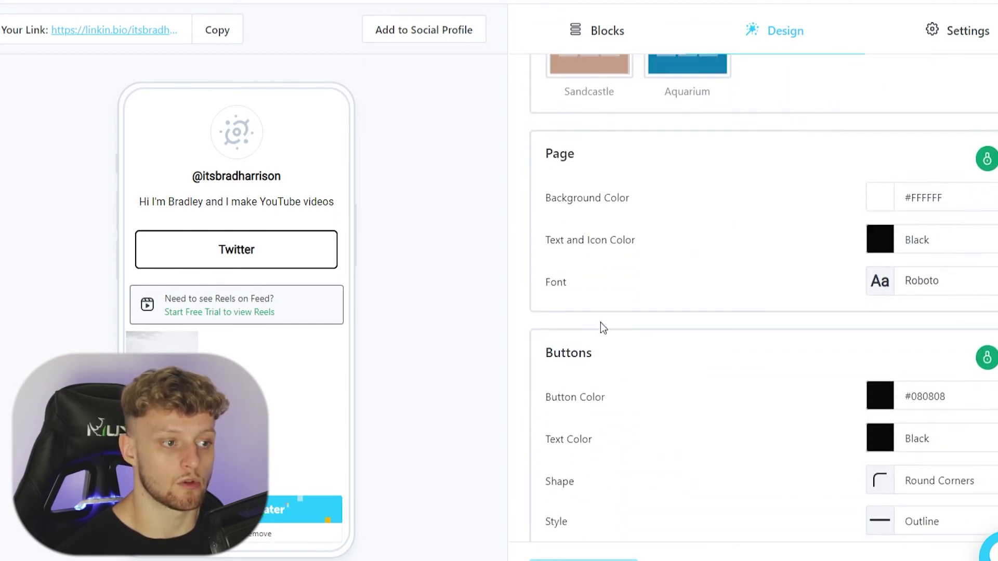
{"action": "scroll", "coordinate": [883, 356], "scroll_direction": "up", "scroll_amount": 6}
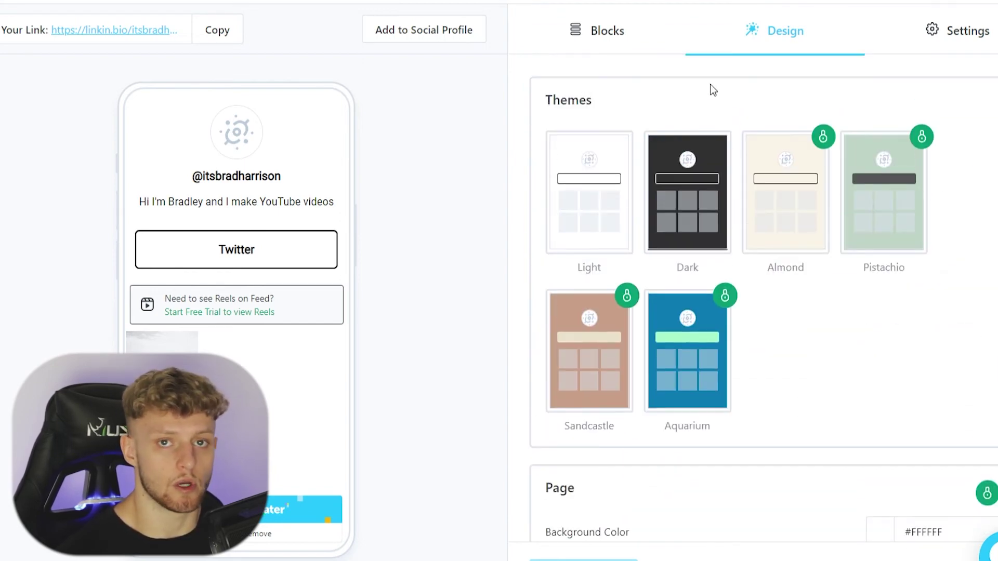
{"action": "left_click", "coordinate": [603, 32]}
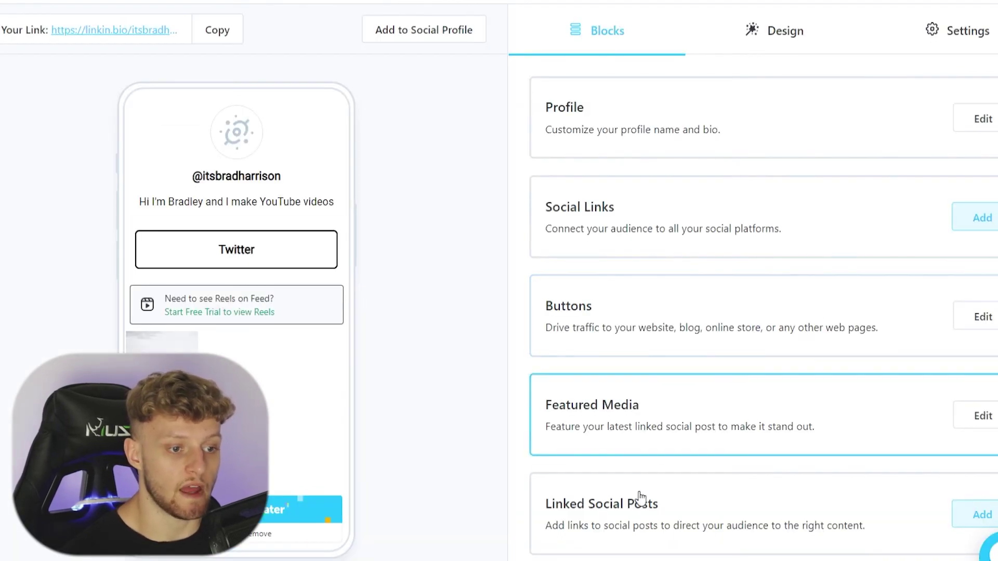
Show the Linked Social Posts options, highlighting the one Instagram and one TikTok feed limit
{"action": "left_click", "coordinate": [978, 514]}
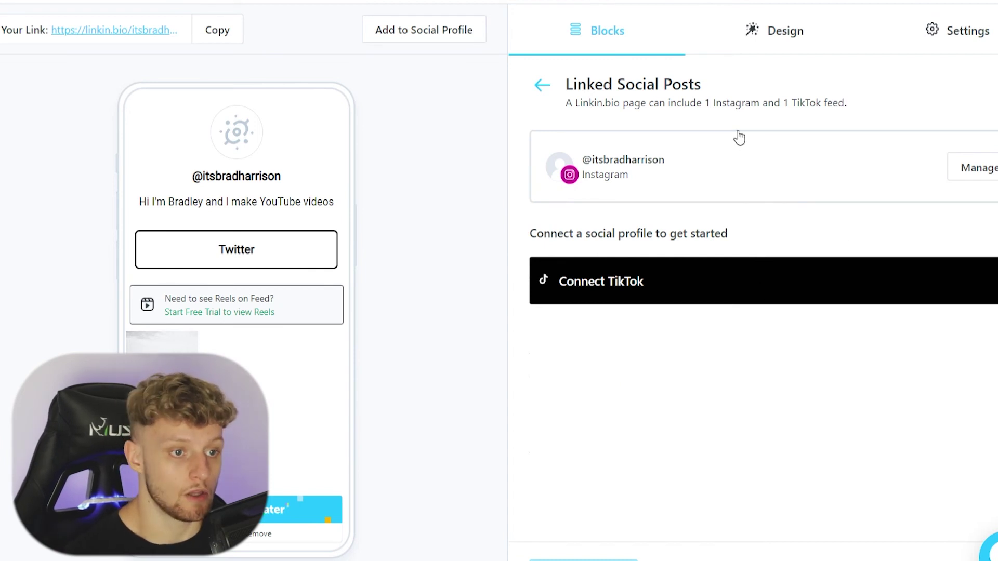
{"action": "left_click_drag", "start_coordinate": [697, 103], "coordinate": [887, 105]}
{"action": "left_click", "coordinate": [885, 101]}
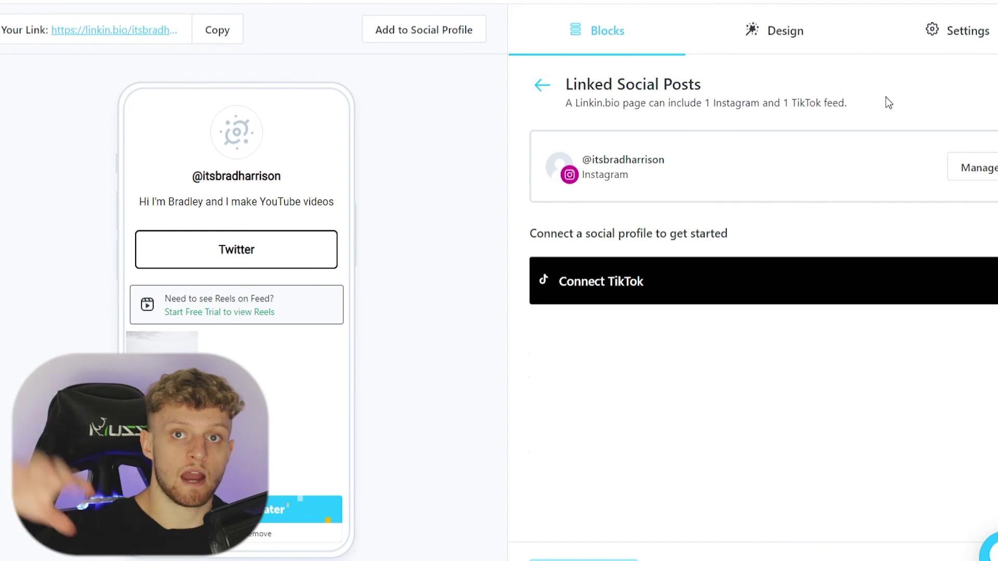